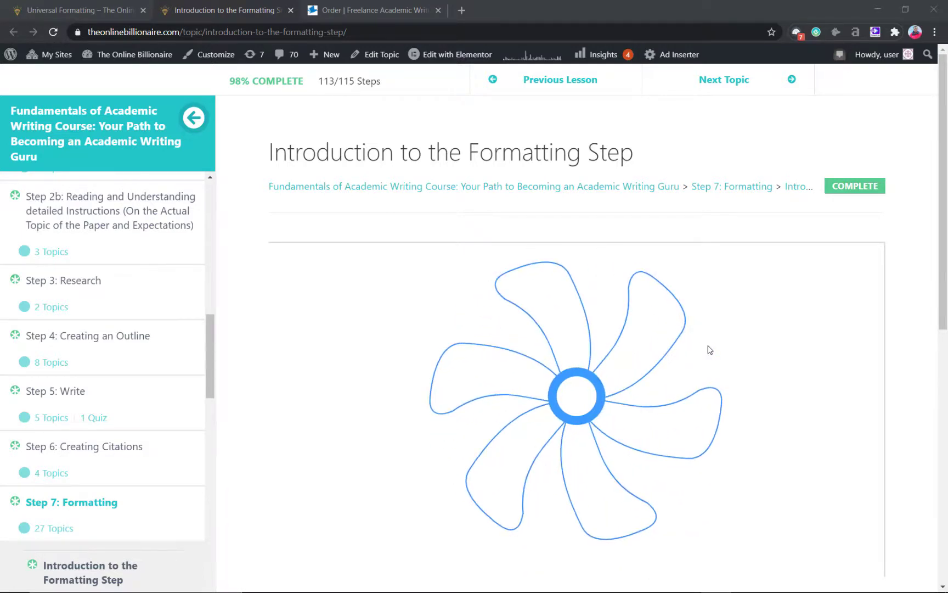
Step: Open the Universal Formatting lesson page and look through the course's Step 7: Formatting topics, including the APA and MLA entries
left_click(83, 6)
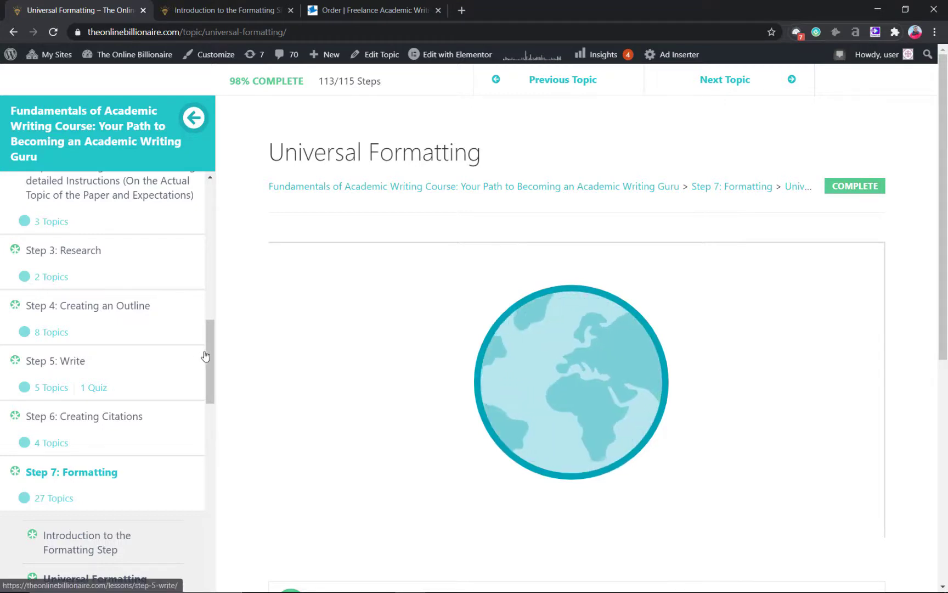
left_click_drag(207, 350, 214, 412)
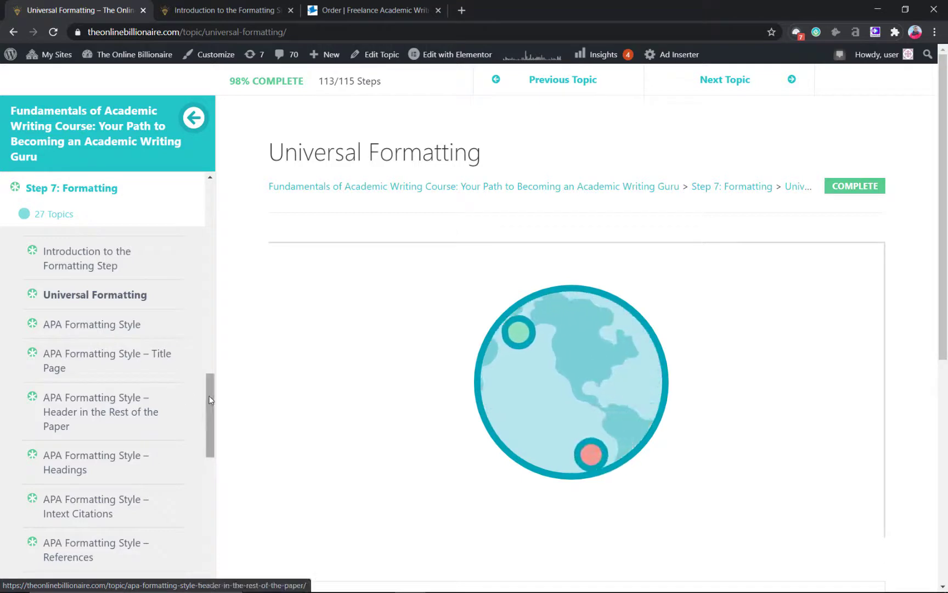
left_click_drag(209, 396, 212, 434)
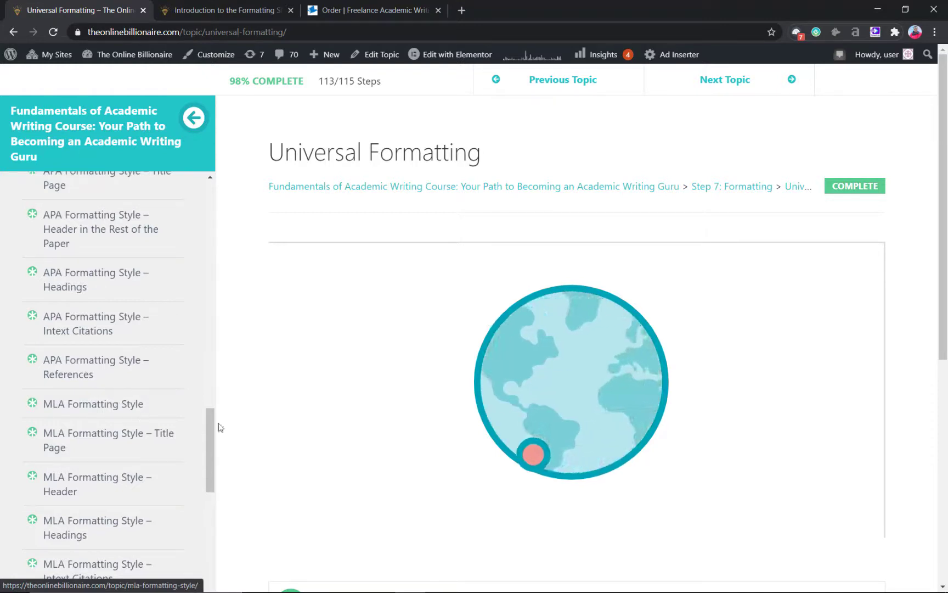
left_click_drag(208, 431, 208, 371)
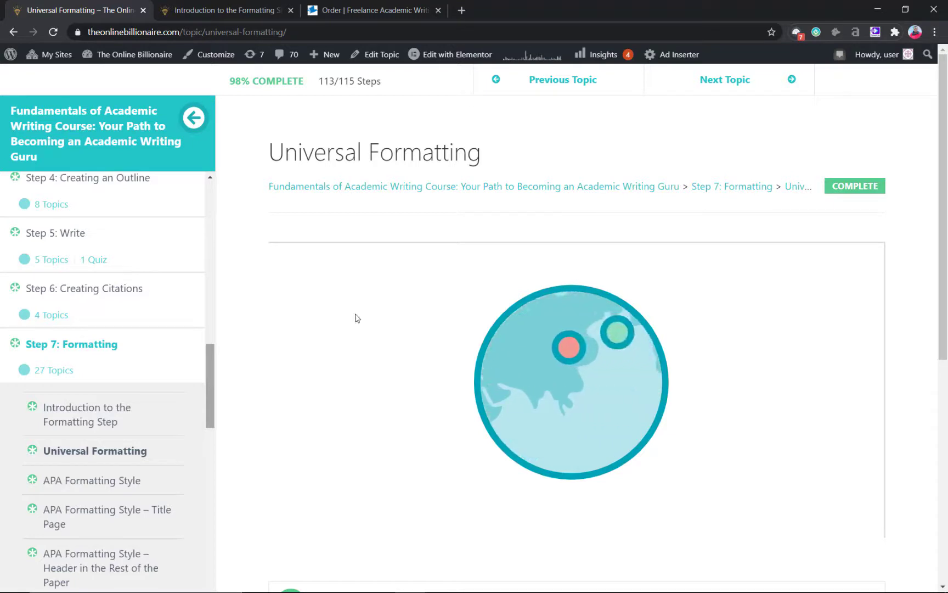
scroll(438, 250, "down", 5)
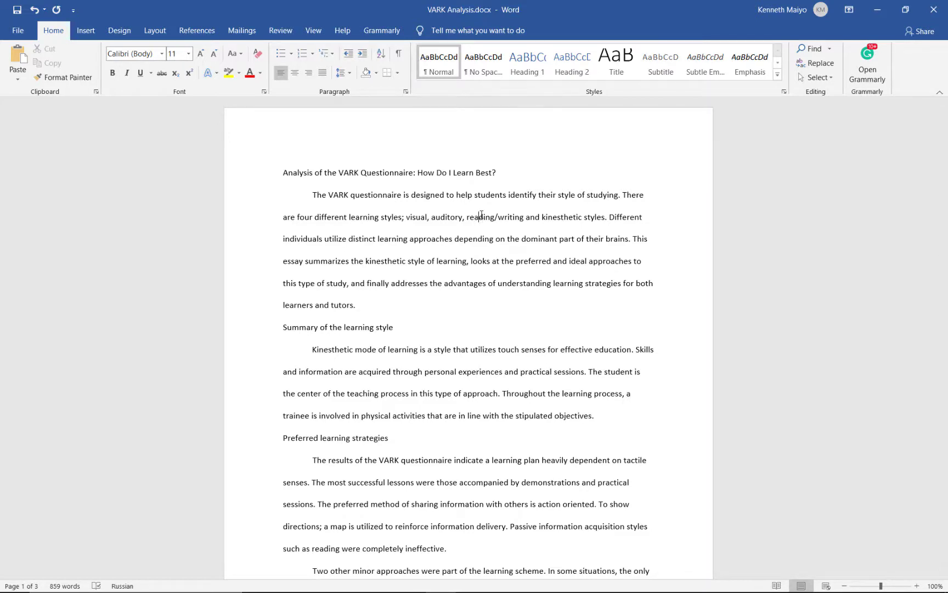
Step: Set the font of the whole VARK Analysis document to Times New Roman, size 12
key("ctrl+a")
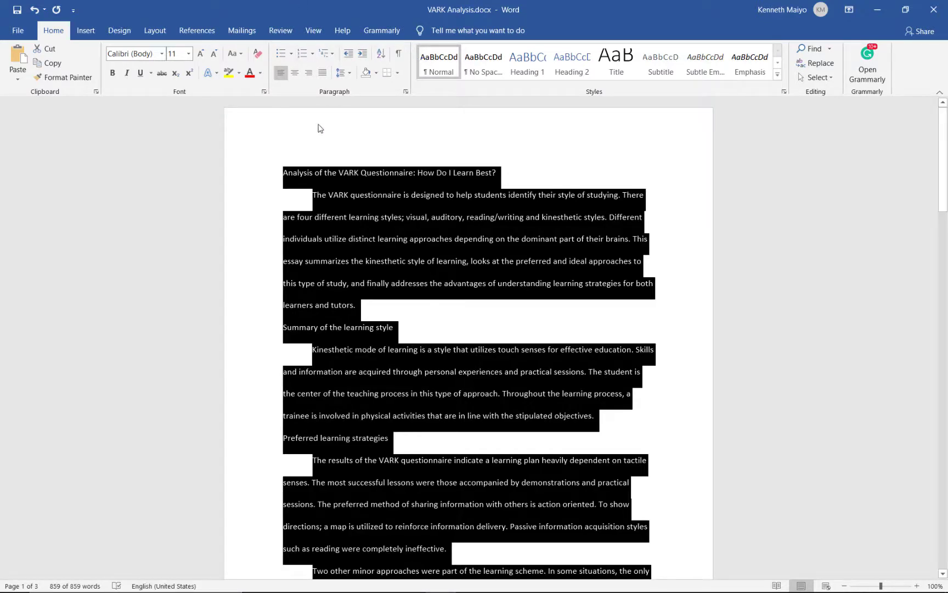
left_click(162, 54)
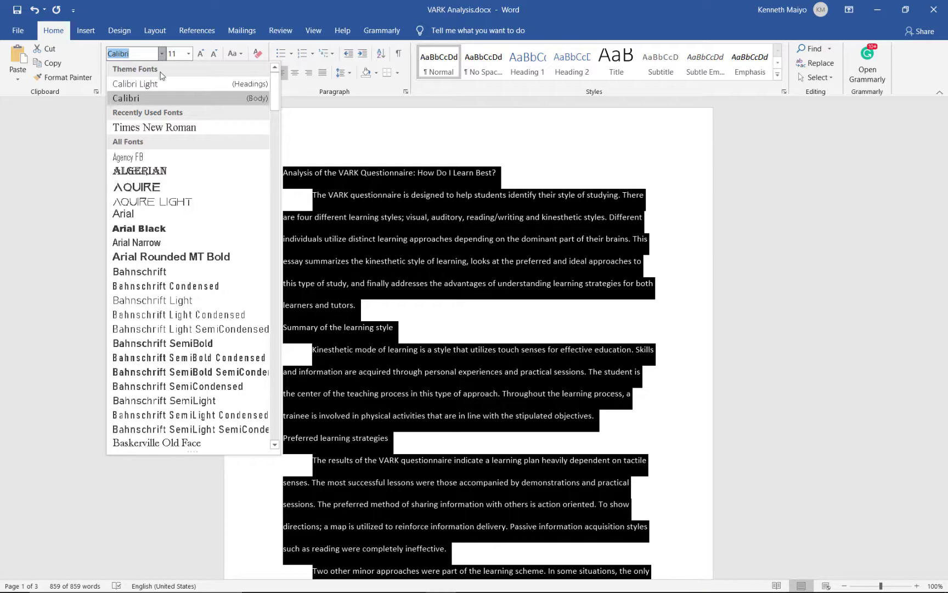
left_click(162, 127)
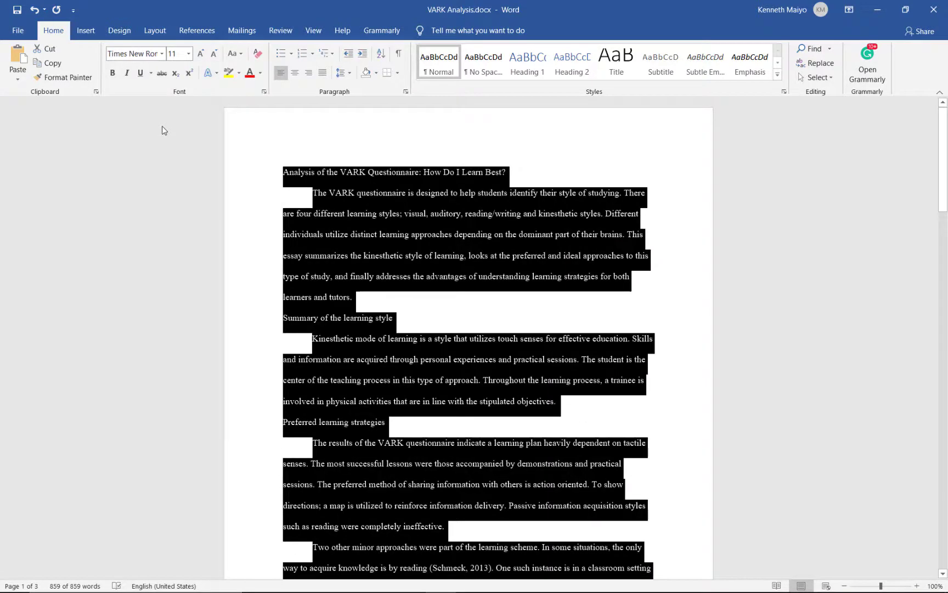
left_click(189, 54)
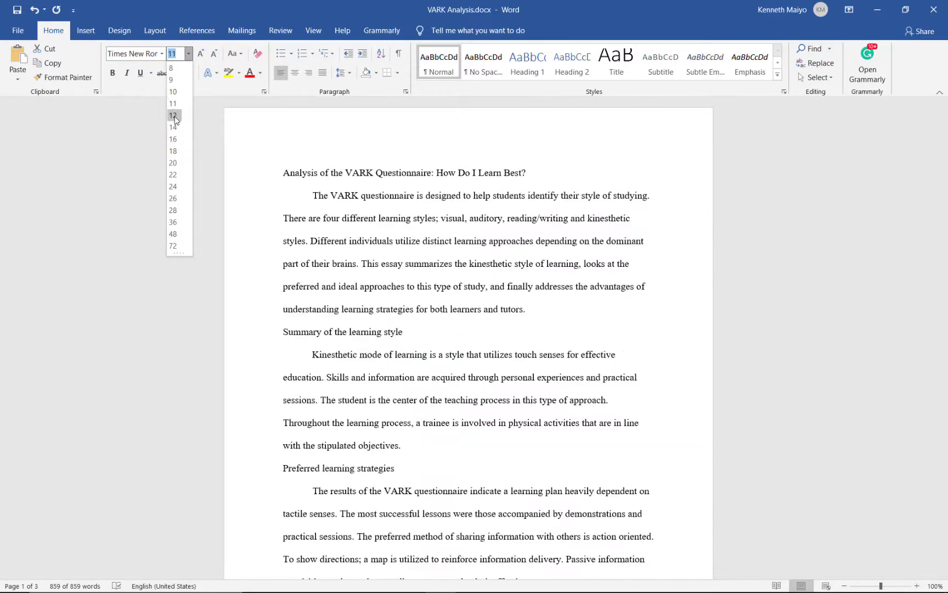
left_click(172, 115)
left_click(189, 53)
left_click(173, 115)
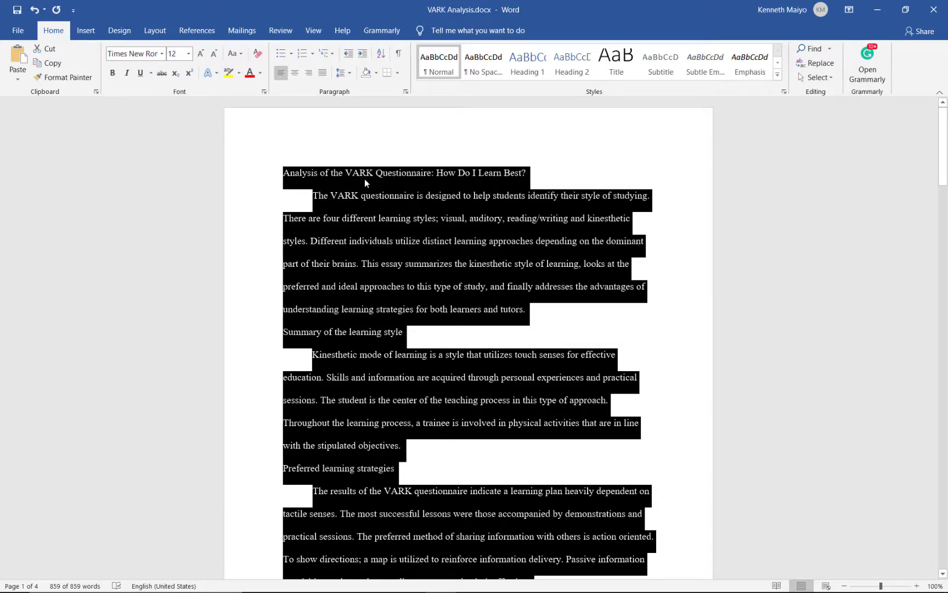
Step: Give all paragraphs 0 pt spacing after and double line spacing, with no added space between paragraphs of the same style
right_click(380, 242)
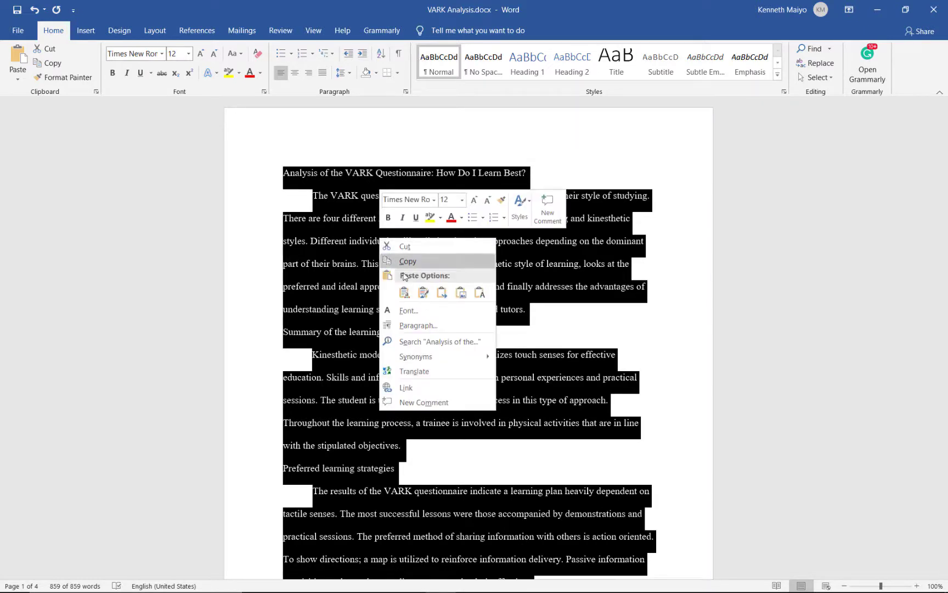
left_click(427, 327)
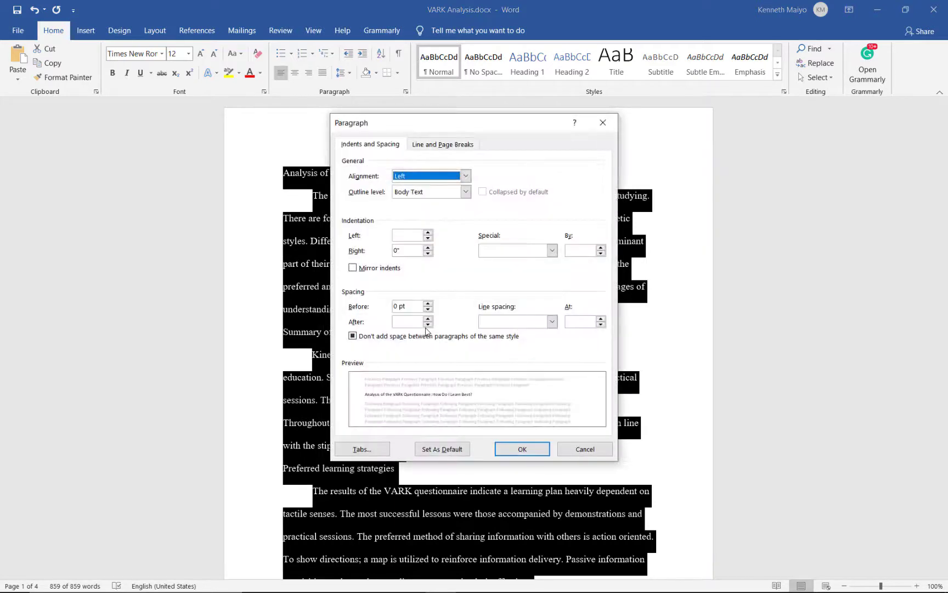
left_click(427, 325)
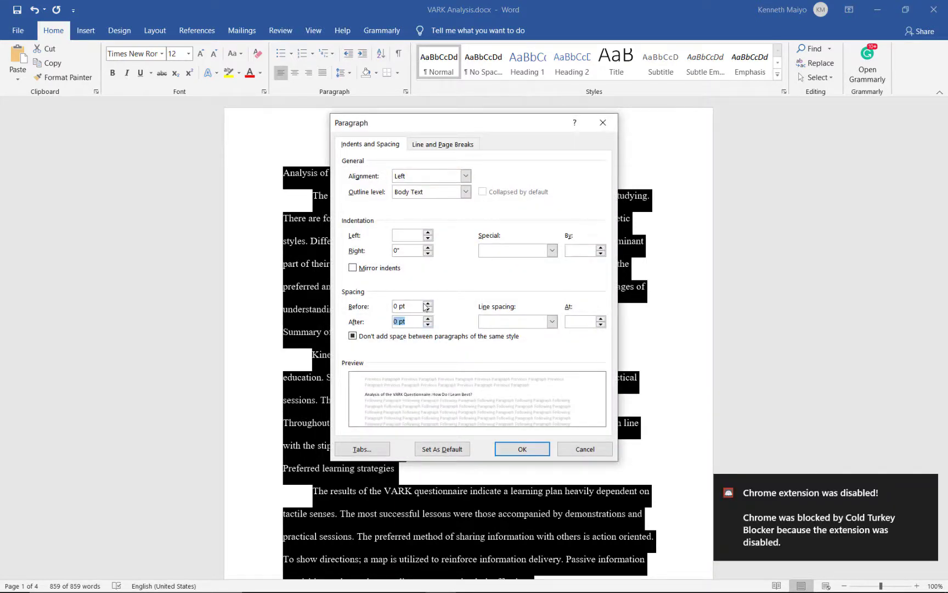
left_click(551, 323)
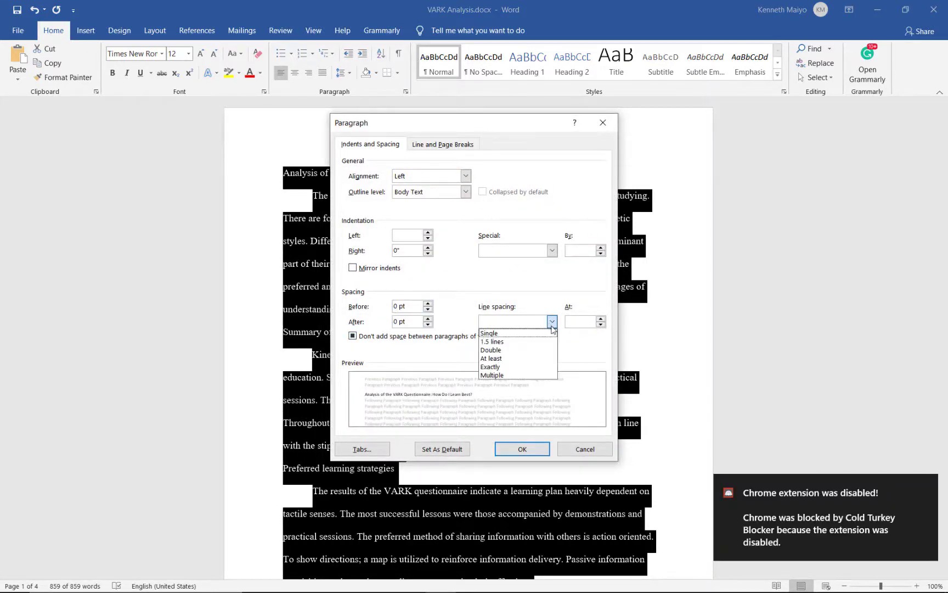
left_click(531, 351)
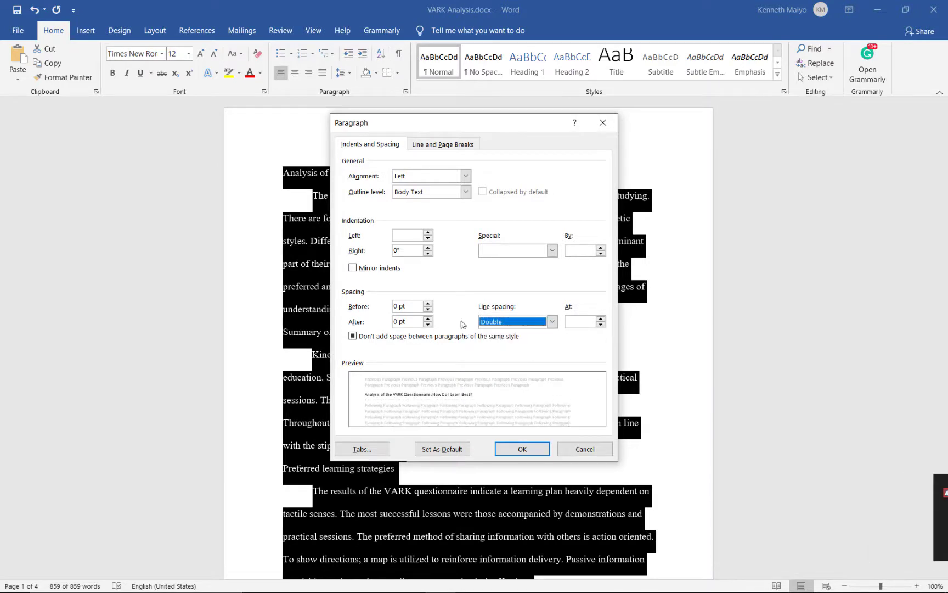
left_click(352, 337)
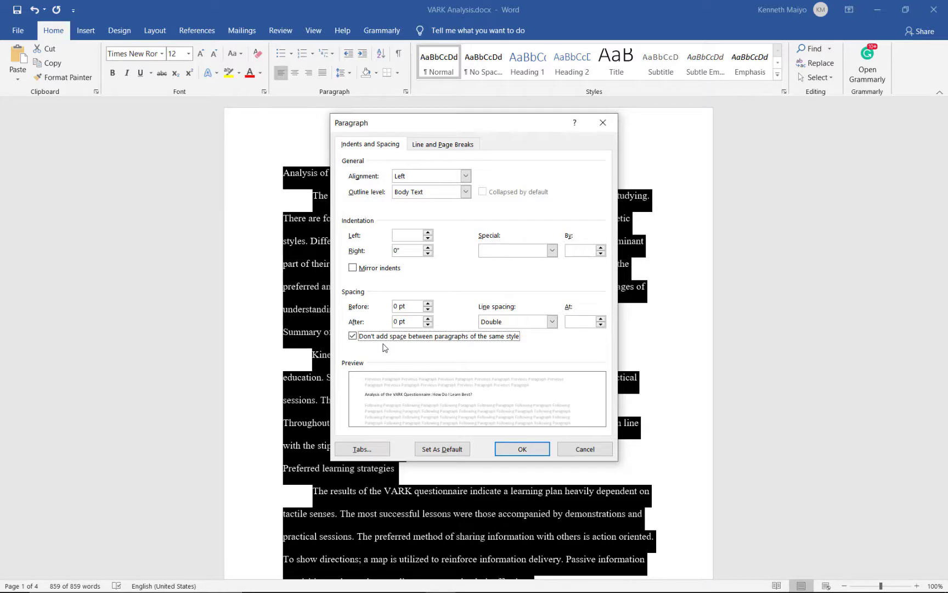
left_click(516, 449)
left_click(514, 450)
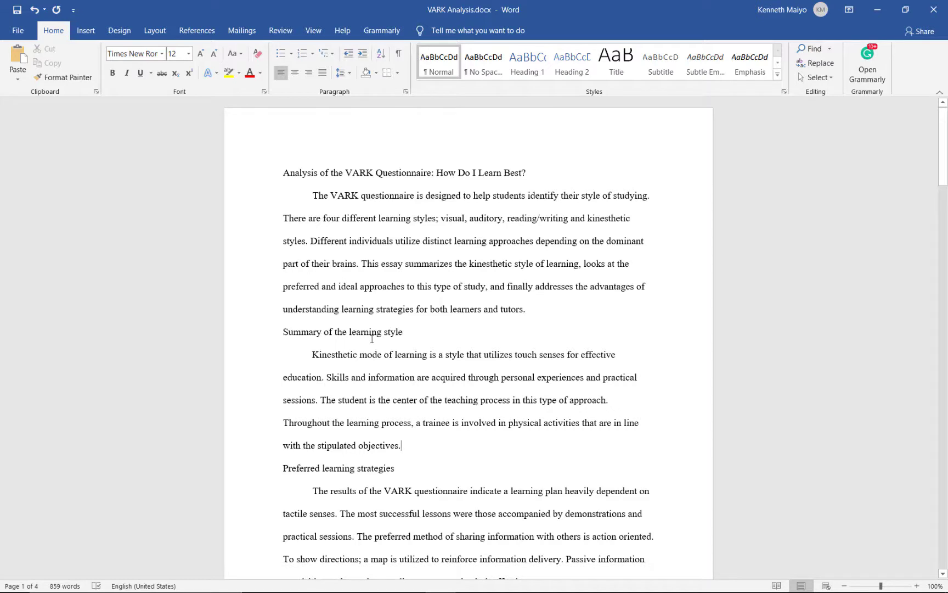
Step: Remove the first-line indent of the opening body paragraph and indent that line again
left_click(313, 195)
key("BackSpace")
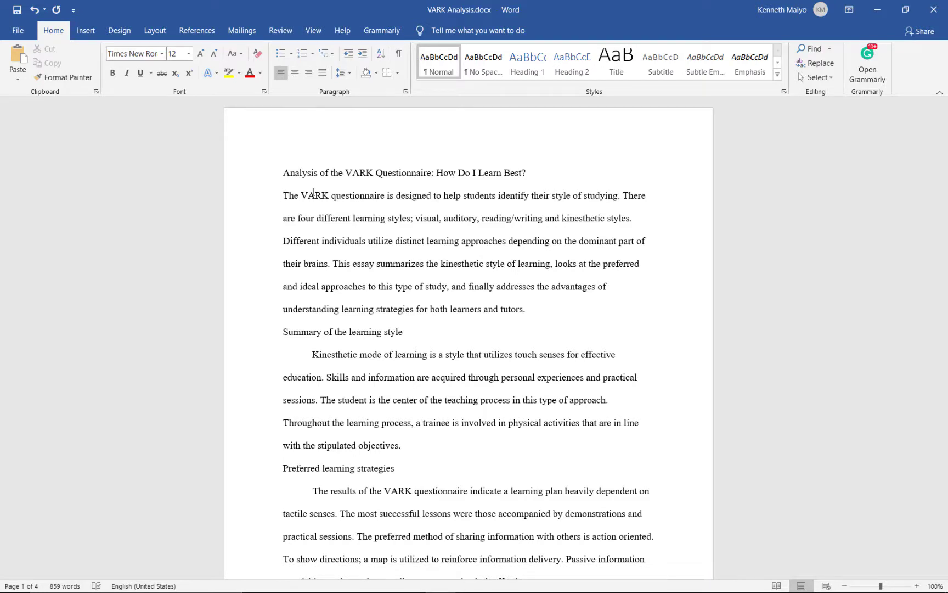
key("Tab")
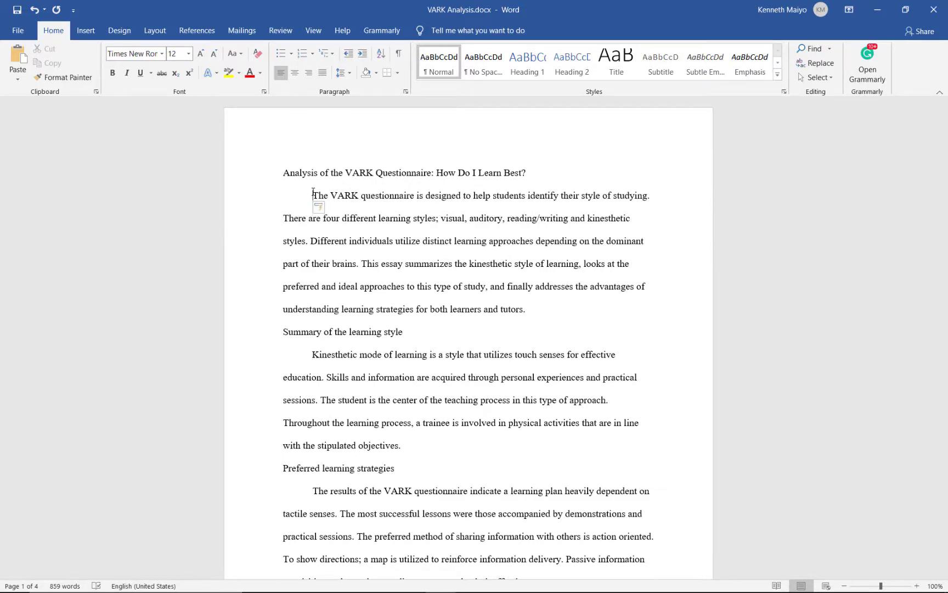
Step: Check the paragraph formatting down to the reference list and save the document
scroll(318, 378, "down", 5)
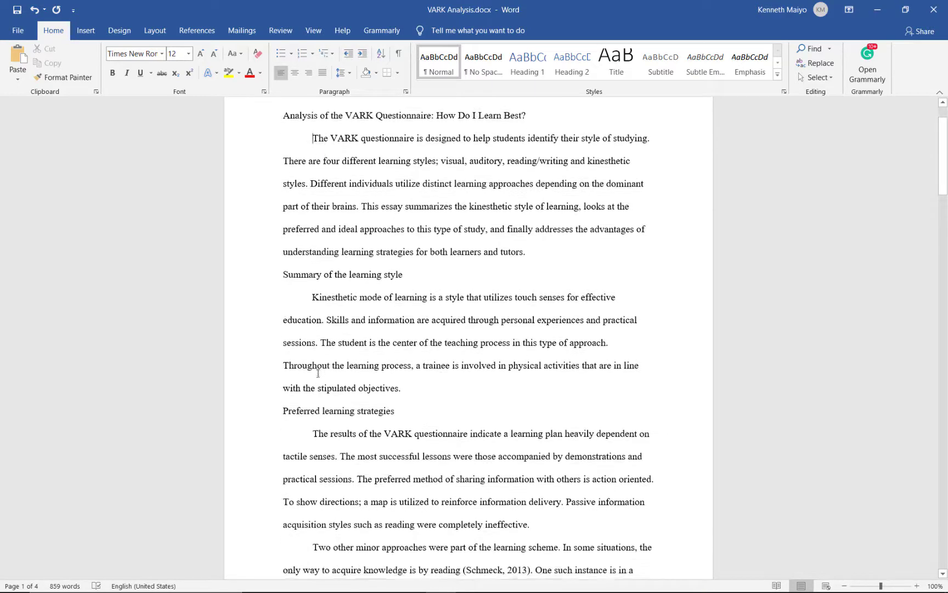
scroll(317, 387, "down", 20)
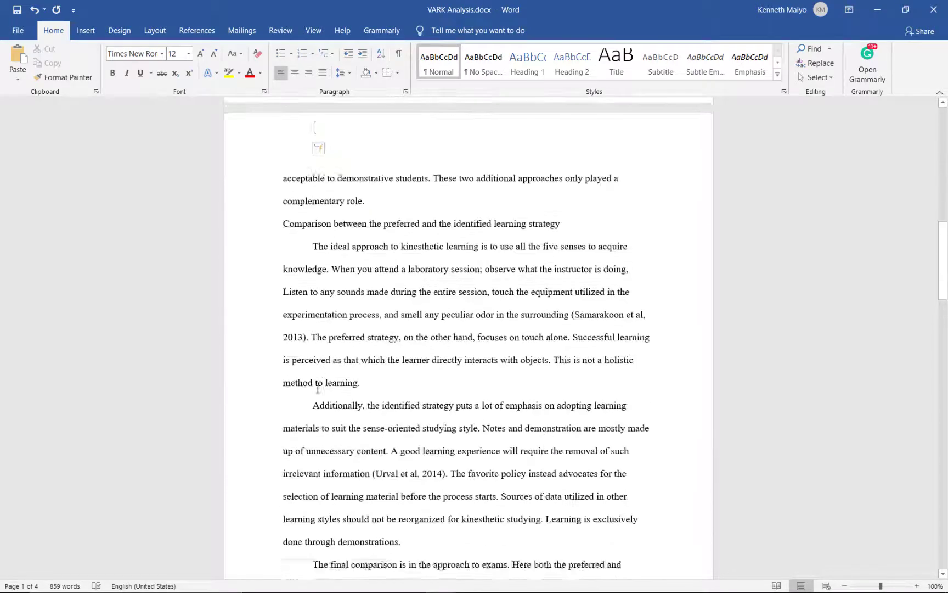
scroll(318, 389, "down", 18)
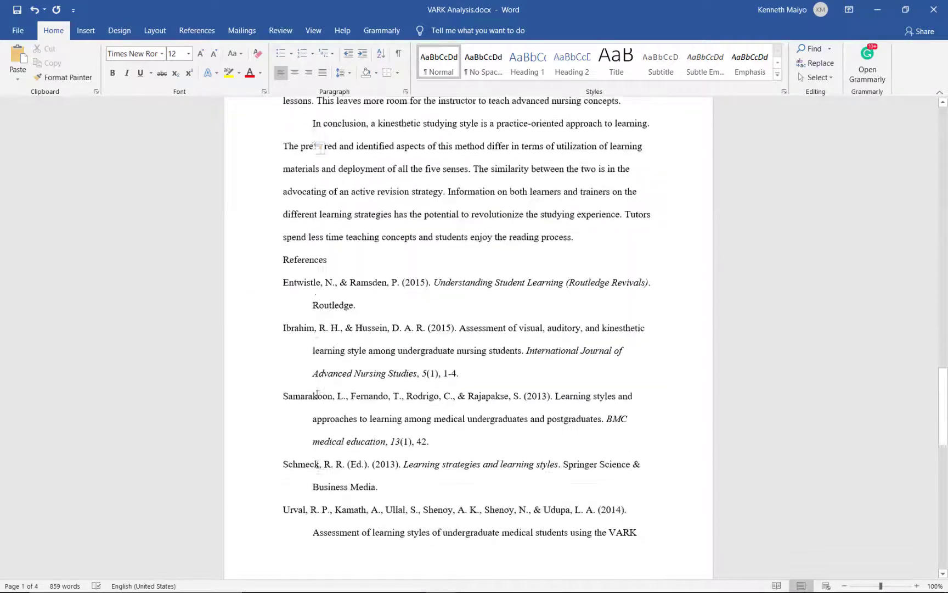
scroll(316, 394, "up", 7)
scroll(317, 394, "down", 5)
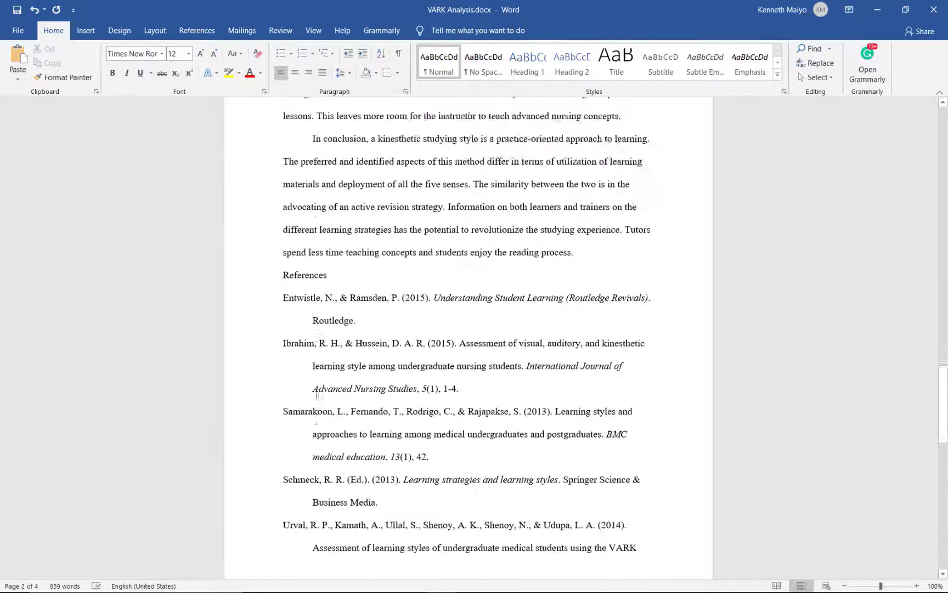
scroll(317, 395, "down", 2)
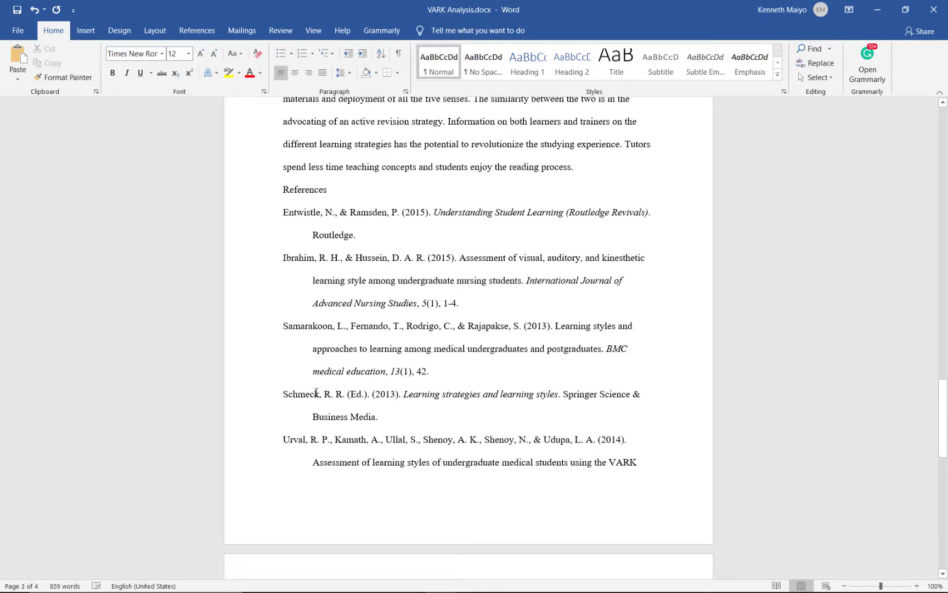
key("ctrl+s")
Step: Insert a page break before the References heading so the reference list starts on its own page
left_click(284, 189)
left_click(86, 32)
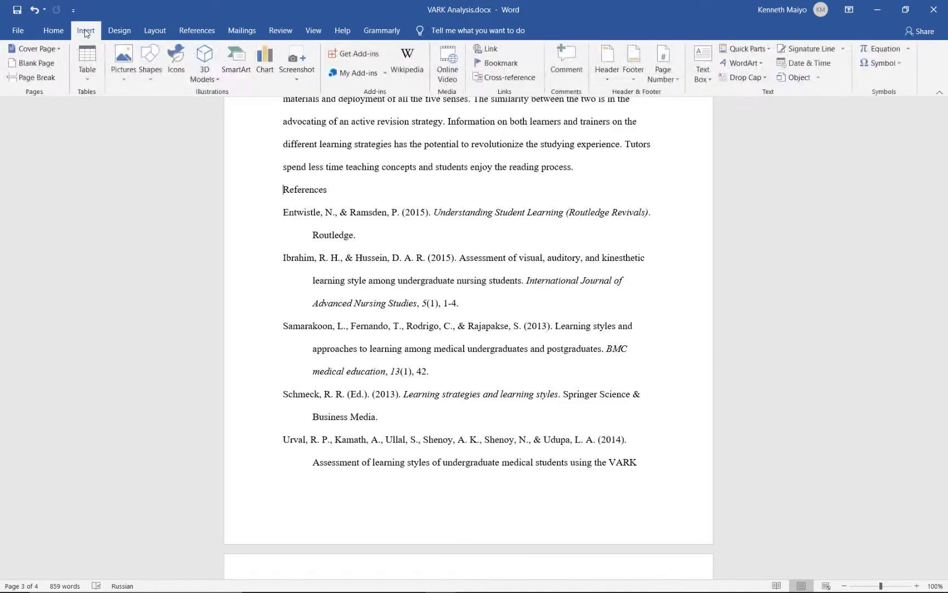
left_click(29, 78)
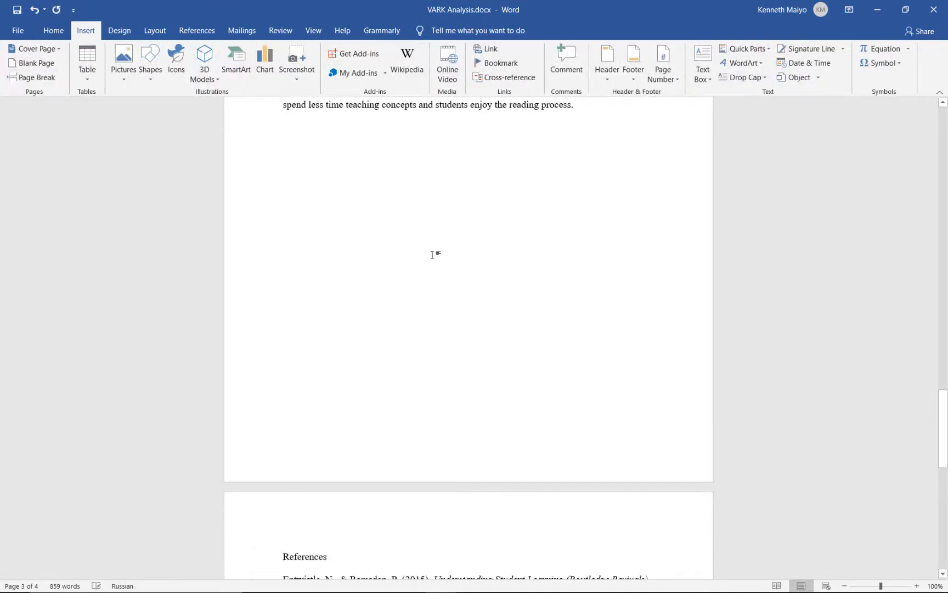
Step: Center the References heading above the reference list
scroll(434, 254, "down", 3)
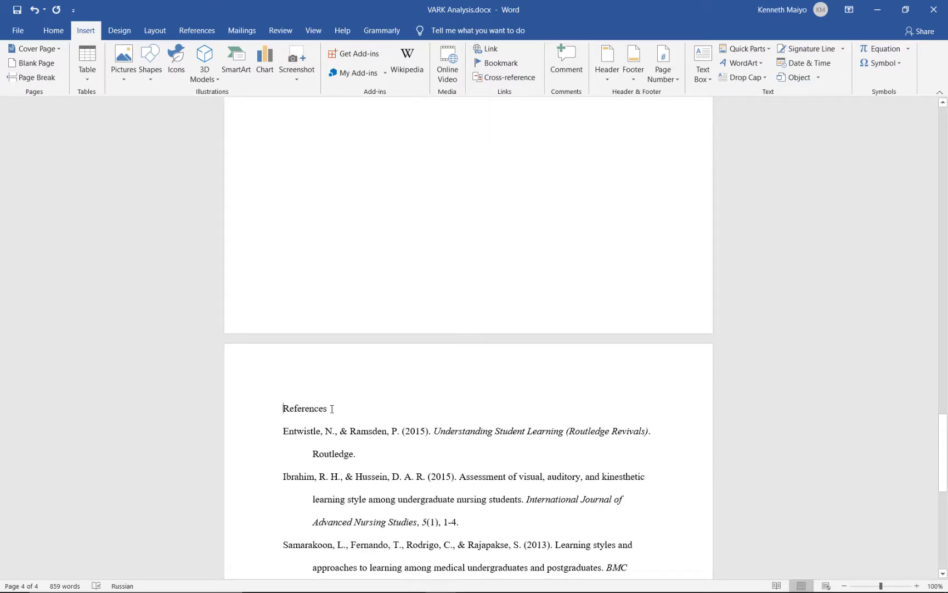
left_click_drag(331, 408, 246, 406)
left_click(53, 32)
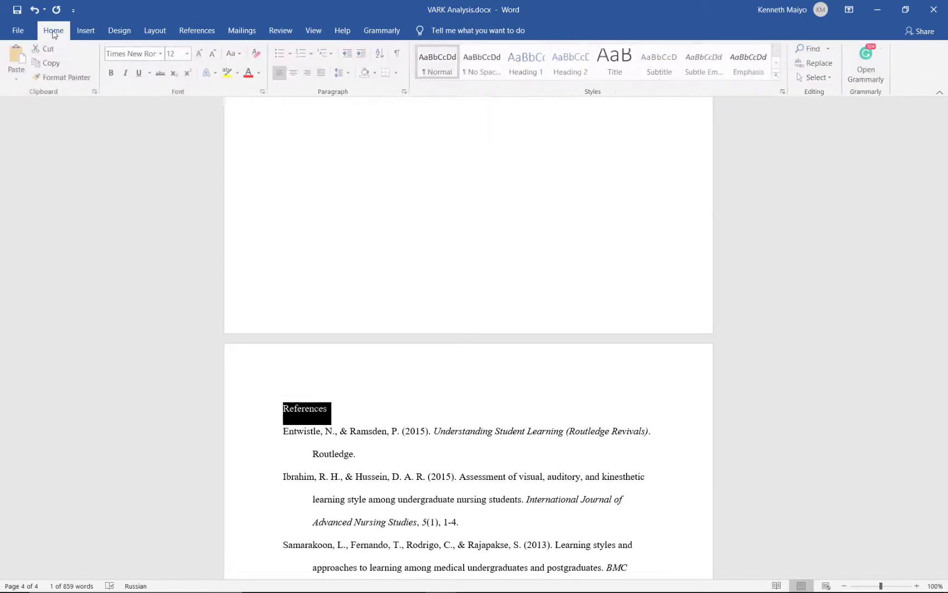
left_click(294, 73)
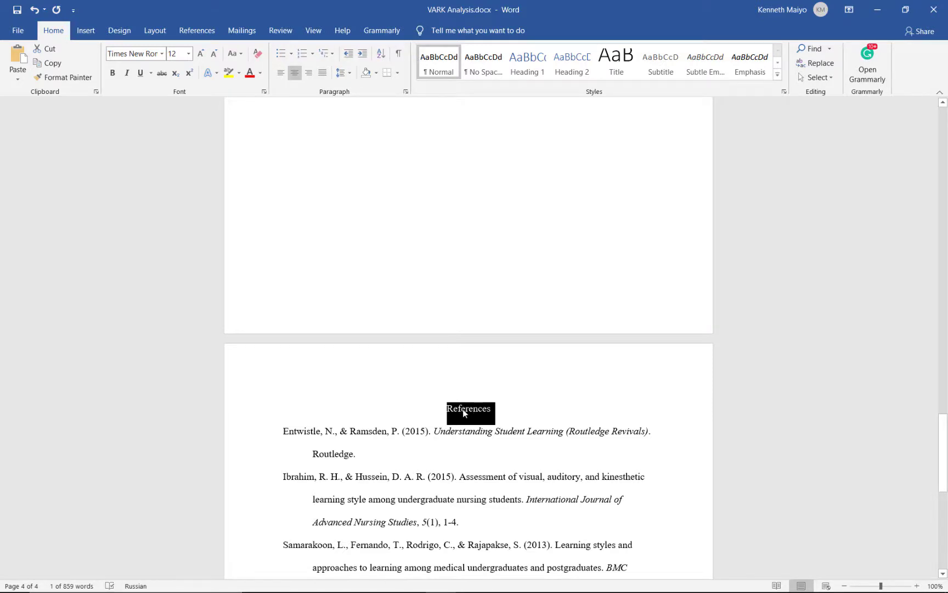
key("Left")
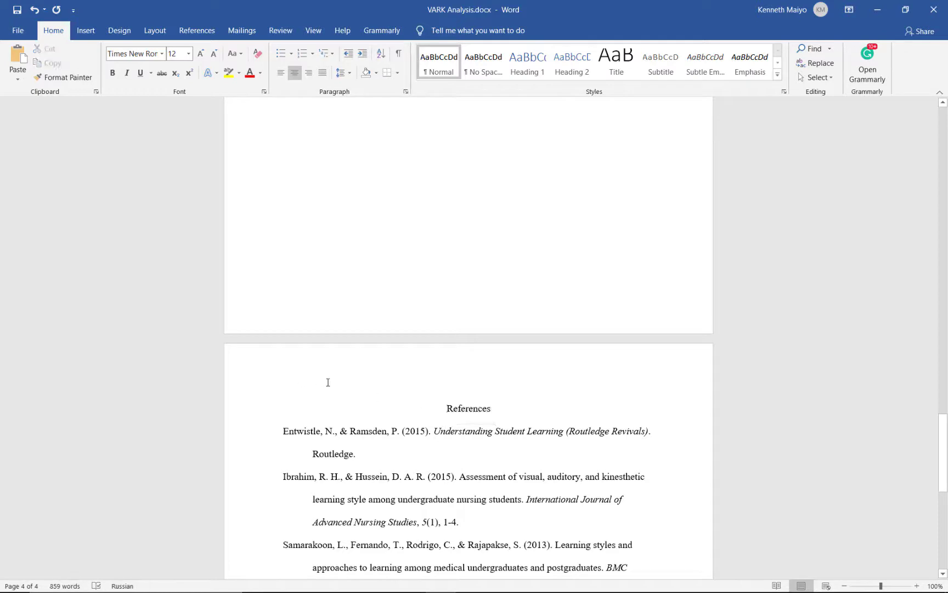
key("Left")
Step: Sort all the reference entries below the References heading alphabetically by paragraph text in ascending order
scroll(375, 379, "down", 4)
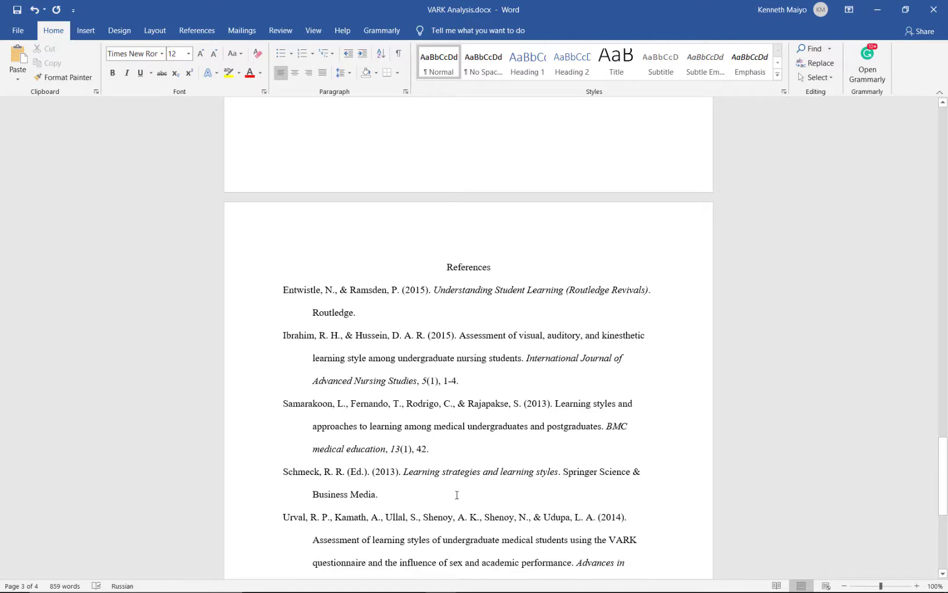
scroll(340, 338, "down", 2)
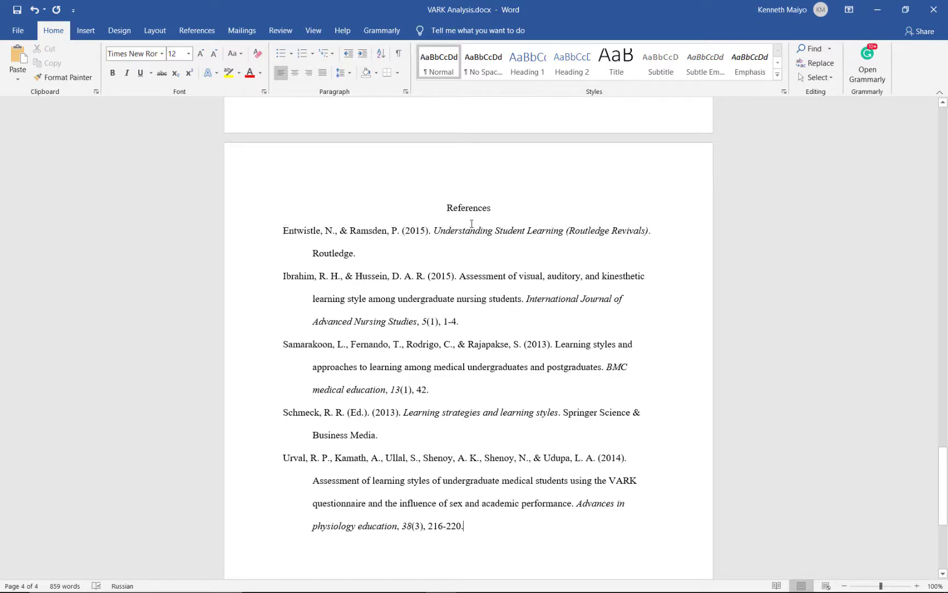
left_click(285, 296)
left_click_drag(282, 230, 497, 542)
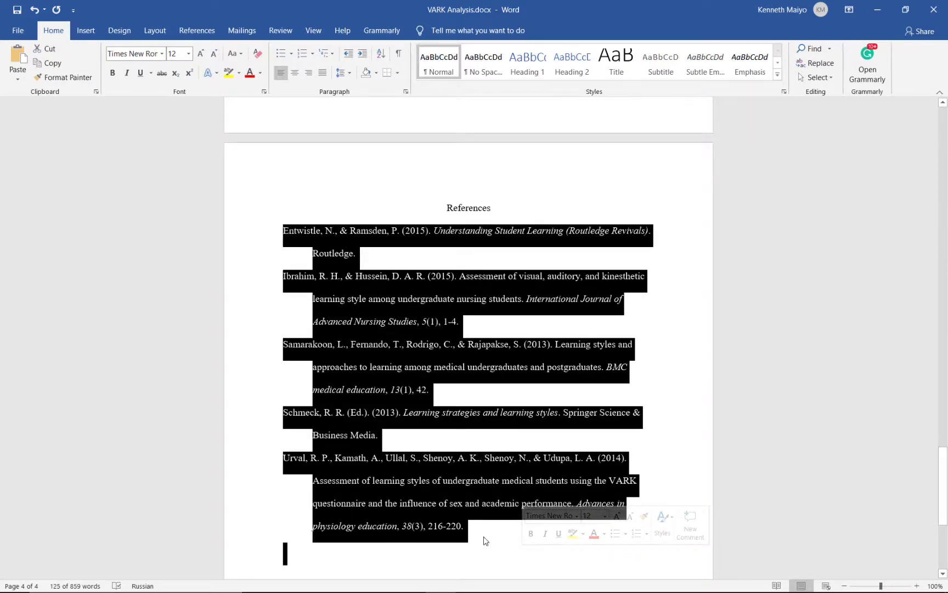
left_click(381, 55)
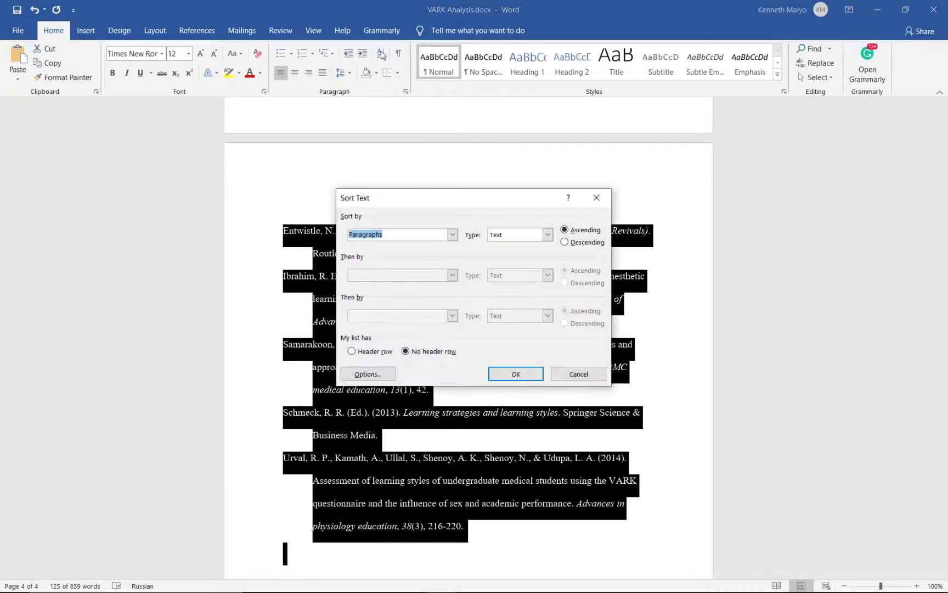
left_click(566, 231)
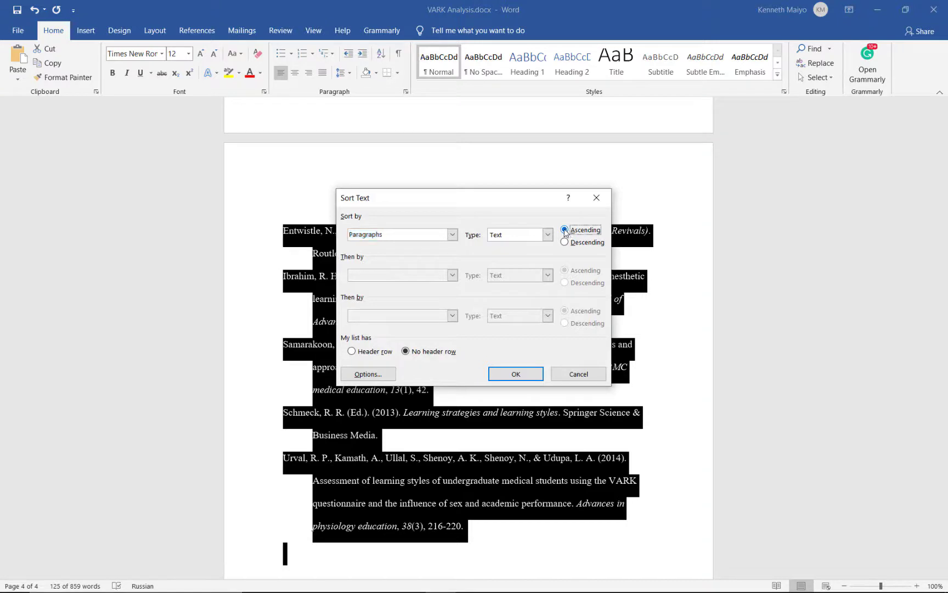
left_click(516, 374)
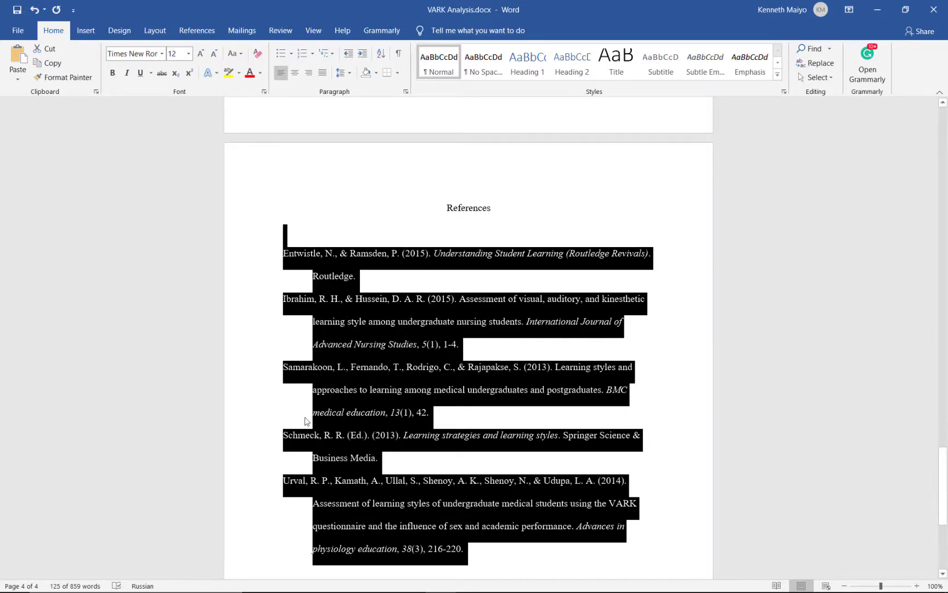
Step: Give the reference entries a 0.5" hanging indent with a left indentation of 0"
right_click(332, 290)
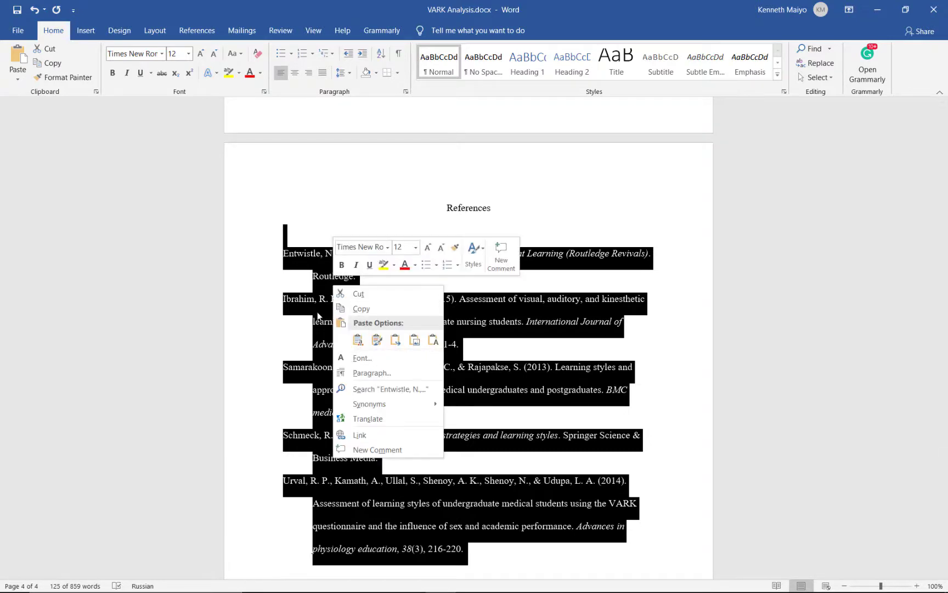
key("Escape")
right_click(320, 292)
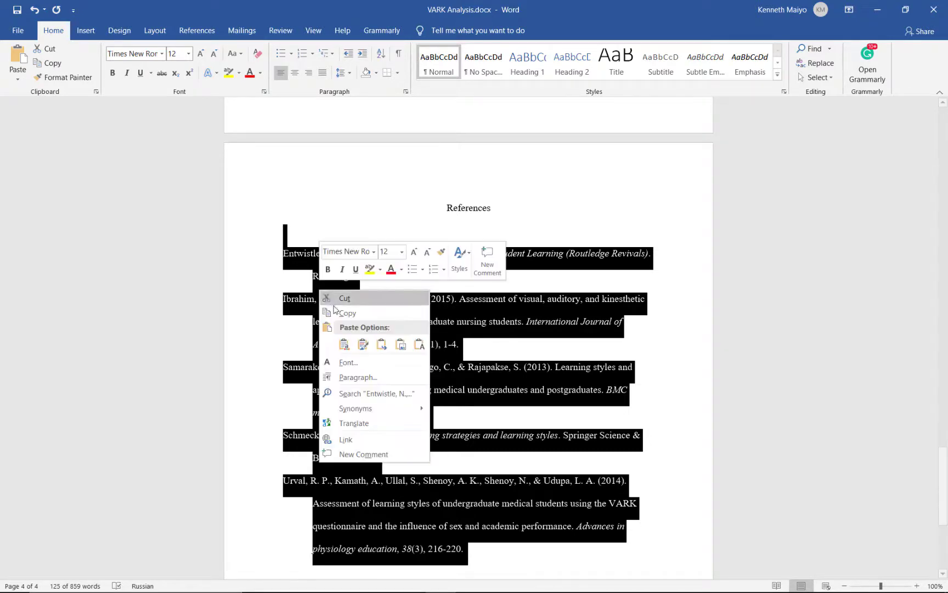
left_click(358, 377)
left_click(551, 250)
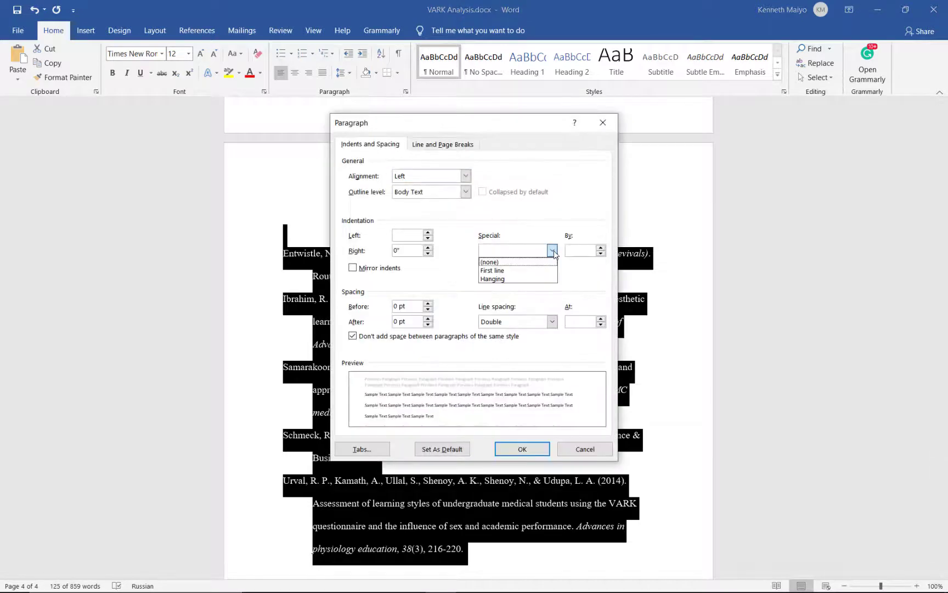
left_click(521, 280)
left_click(428, 233)
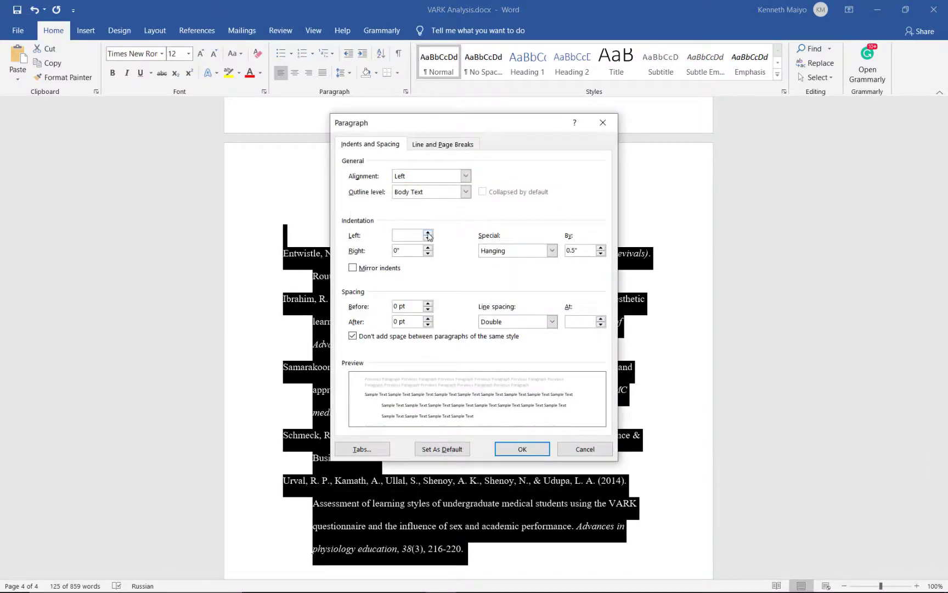
left_click(428, 239)
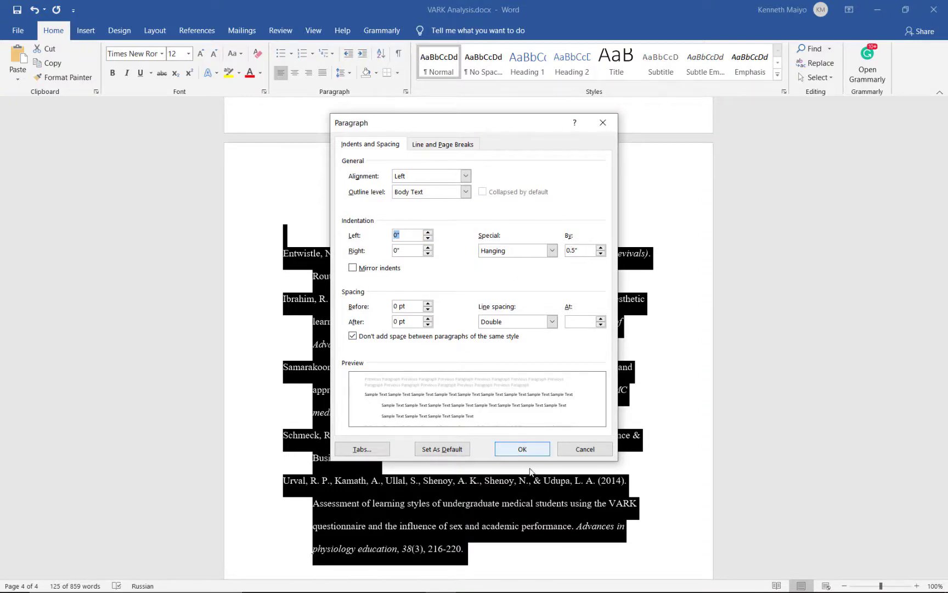
left_click(522, 448)
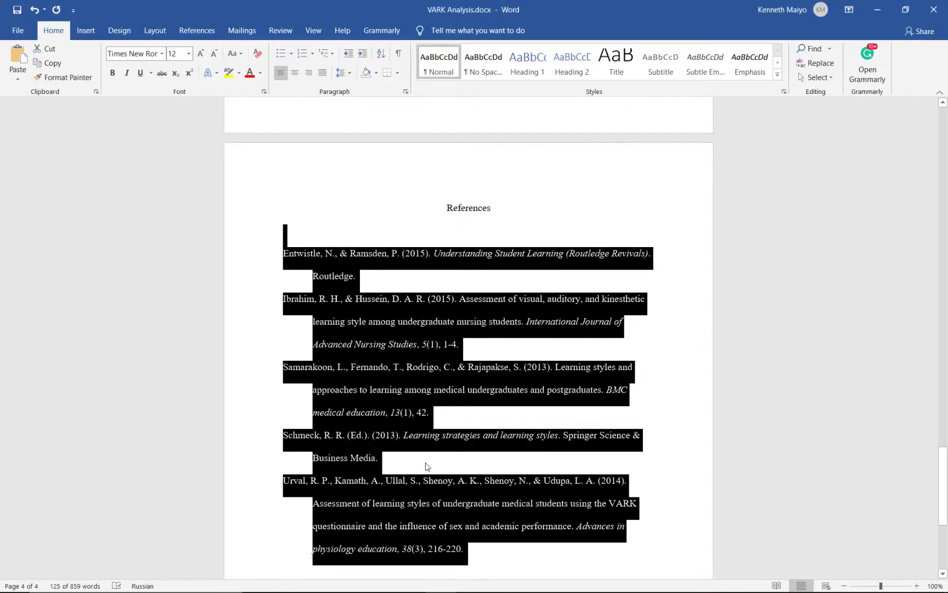
Step: Remove the empty line beneath the References heading and review the formatting from the paper's title to the reference list
left_click(301, 210)
scroll(440, 245, "up", 15)
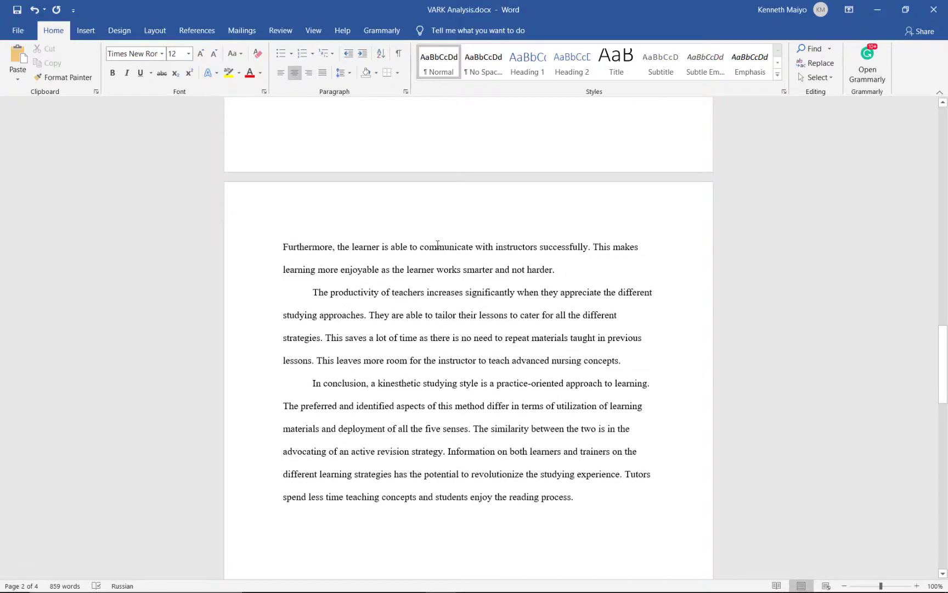
scroll(438, 245, "up", 8)
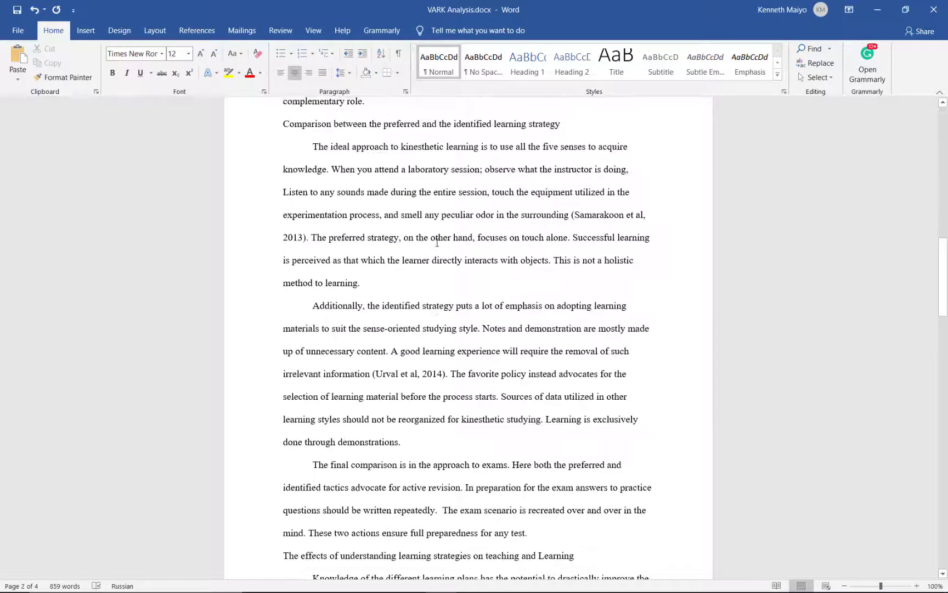
scroll(438, 242, "up", 15)
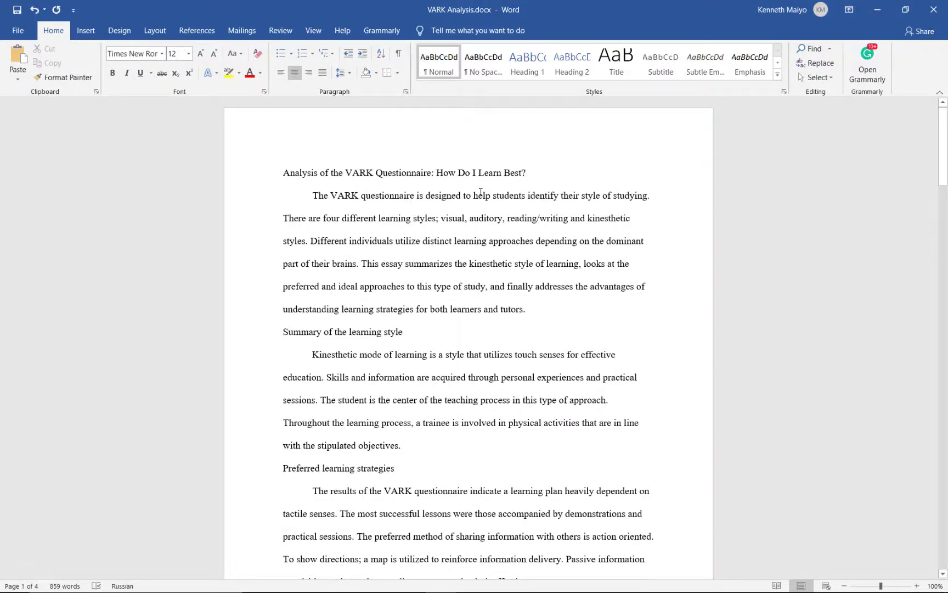
scroll(557, 146, "down", 20)
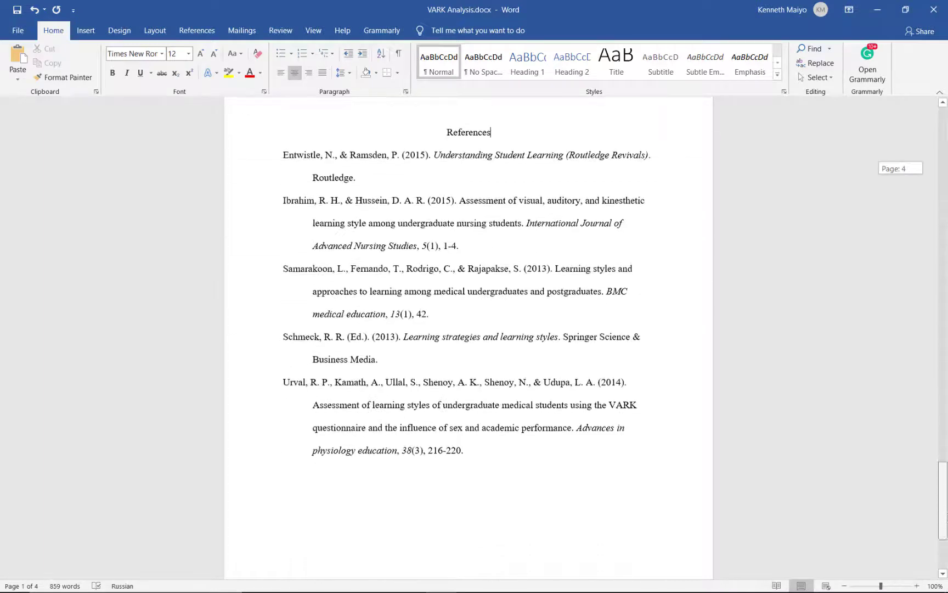